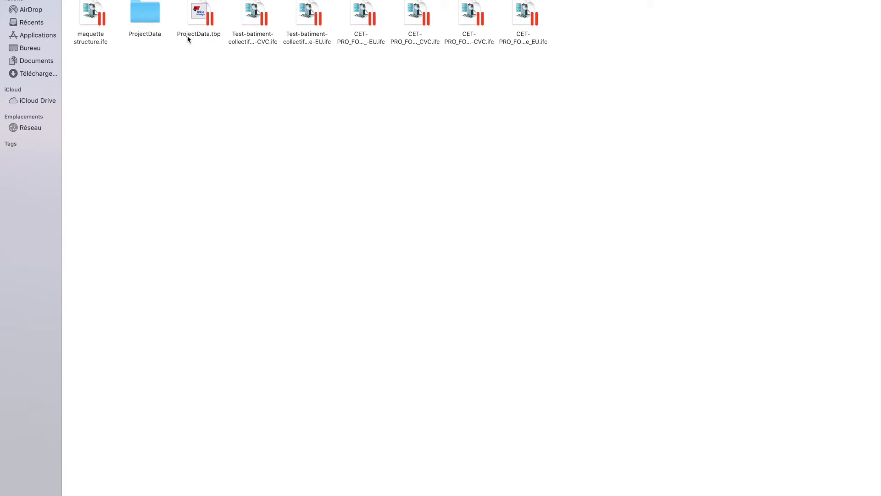
# Open the ProjectData.tbp project in Tekla BIMsight and show the CET-PRO_FOULAYRONNES-MAQUETTE_VILLA_T3-fluide_EU.ifc model beside the structure model
pyautogui.doubleClick(204, 18)
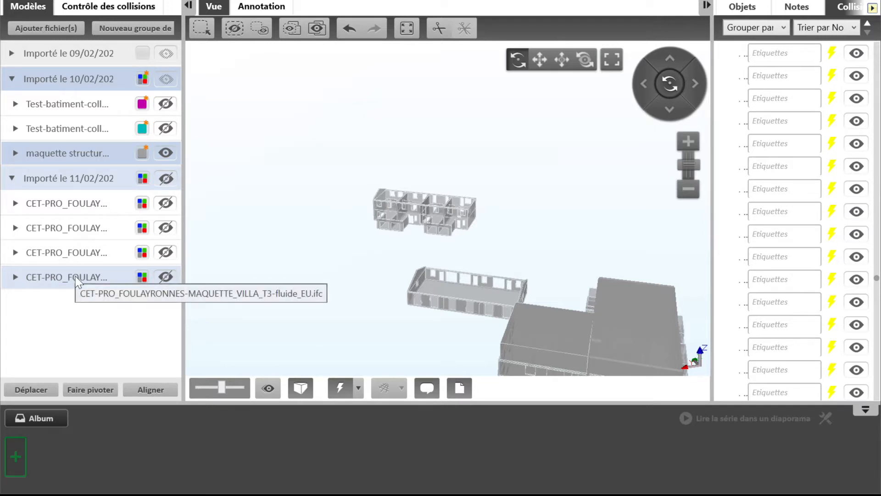
pyautogui.click(166, 276)
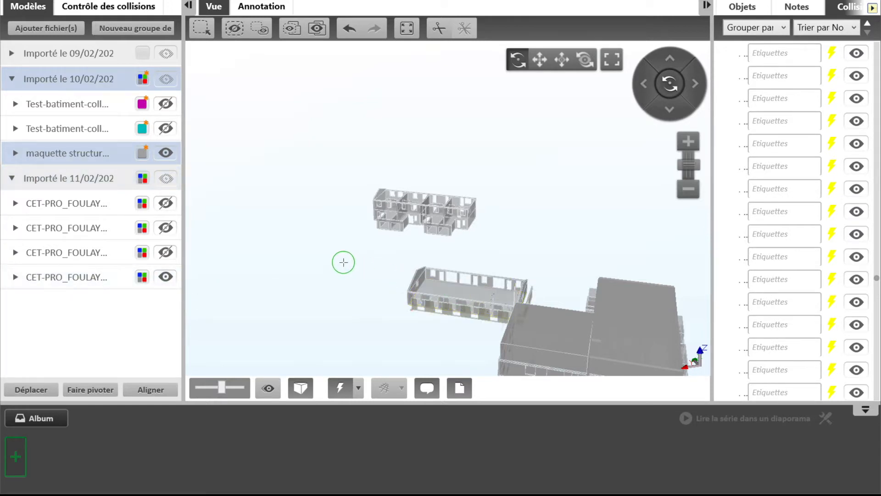
pyautogui.moveTo(380, 246); pyautogui.dragTo(299, 225, button='middle')
pyautogui.click(562, 192)
pyautogui.scroll(-3, 562, 191)
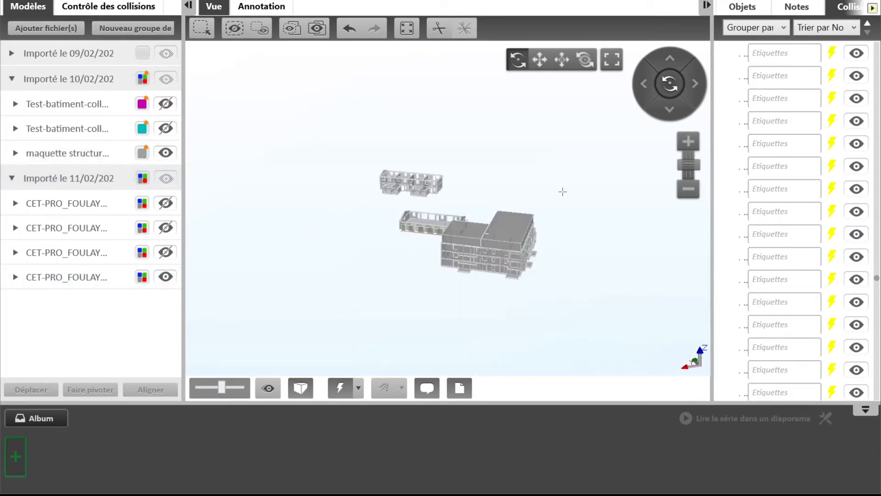
pyautogui.moveTo(549, 206); pyautogui.dragTo(350, 208)
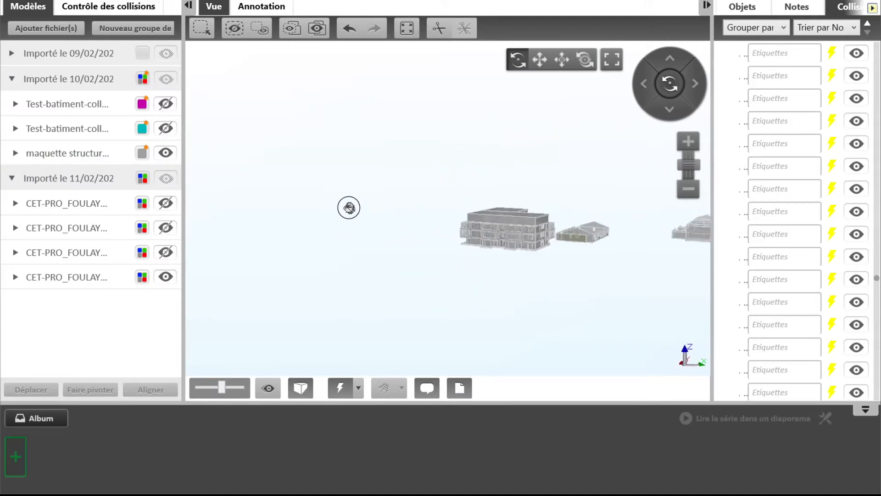
pyautogui.moveTo(620, 257); pyautogui.dragTo(552, 371)
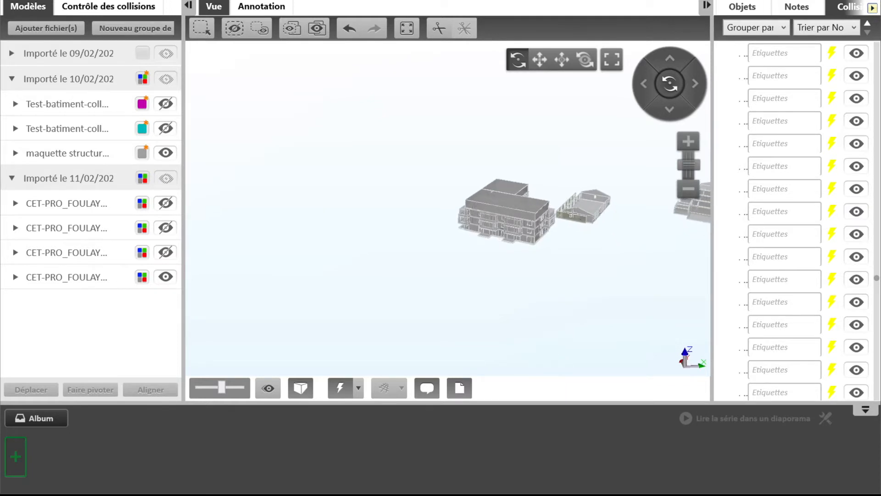
pyautogui.scroll(5, 571, 216)
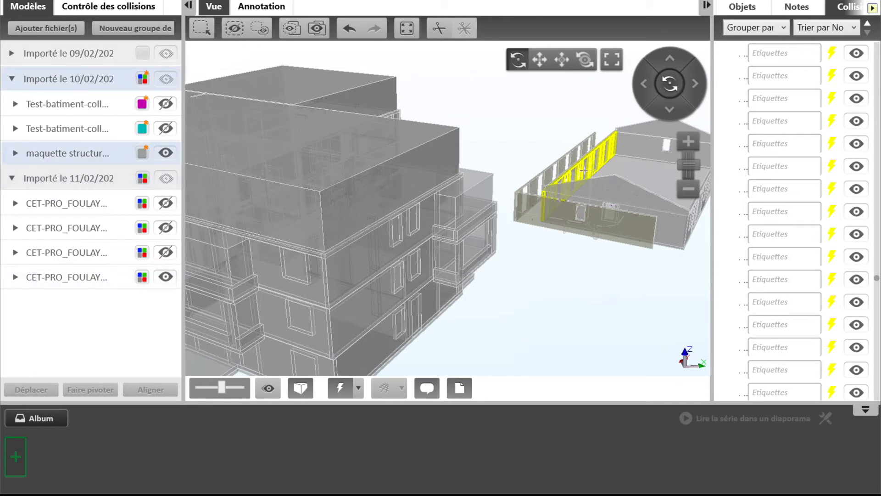
# Move the VILLA_T3-fluide_EU model from its lower wall corner onto the single-storey structure's matching corner, 2356 mm in X and -92 mm in Y
pyautogui.click(544, 172)
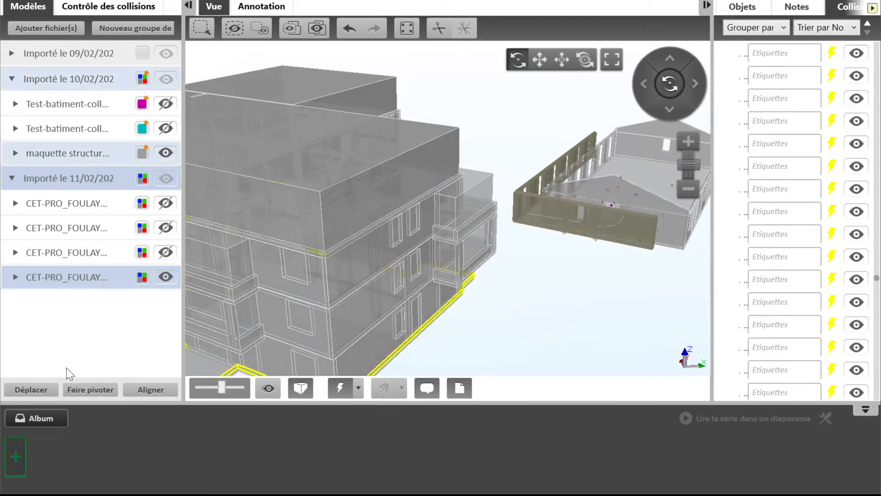
pyautogui.click(30, 391)
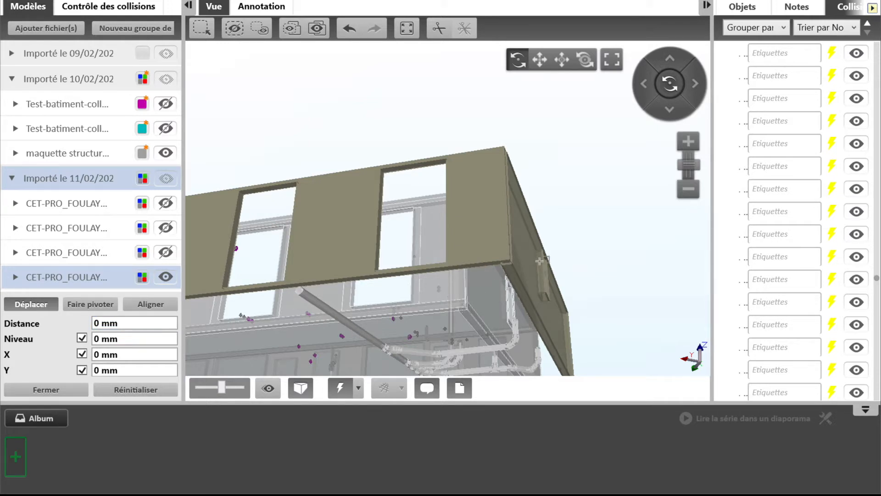
pyautogui.moveTo(541, 247); pyautogui.dragTo(449, 275, button='middle')
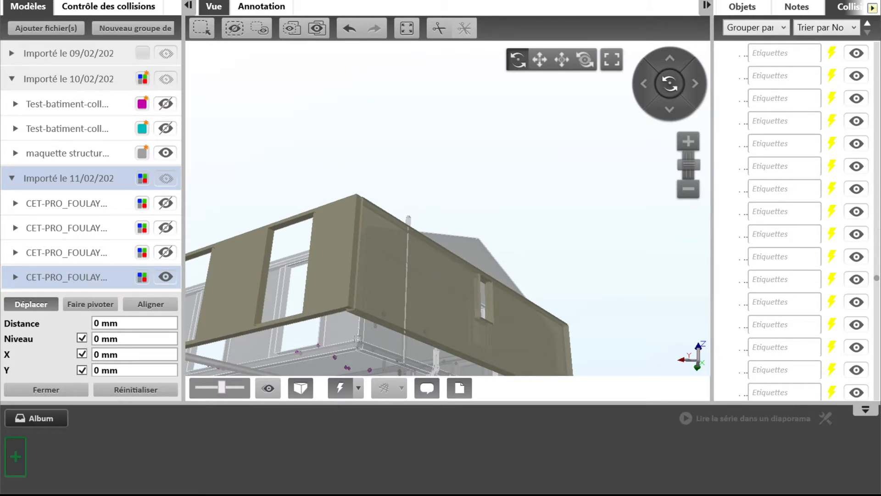
pyautogui.click(105, 325)
pyautogui.click(347, 306)
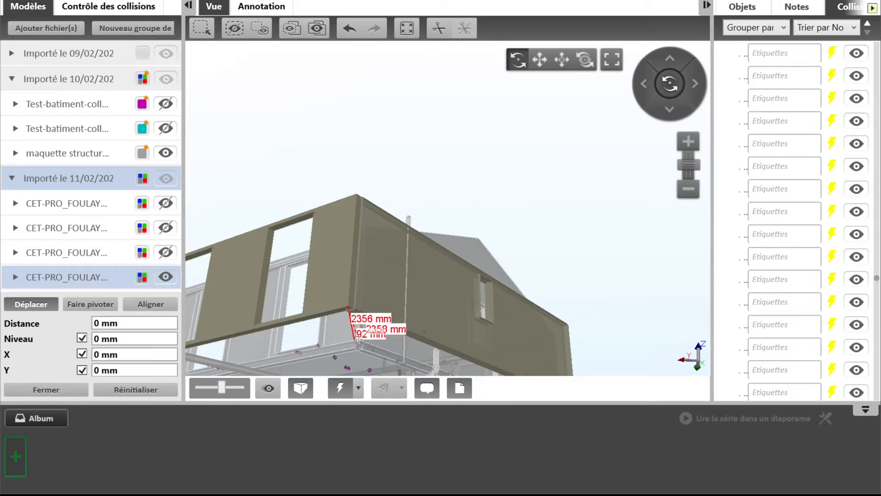
pyautogui.scroll(1, 358, 340)
pyautogui.scroll(-6, 358, 340)
pyautogui.scroll(7, 358, 340)
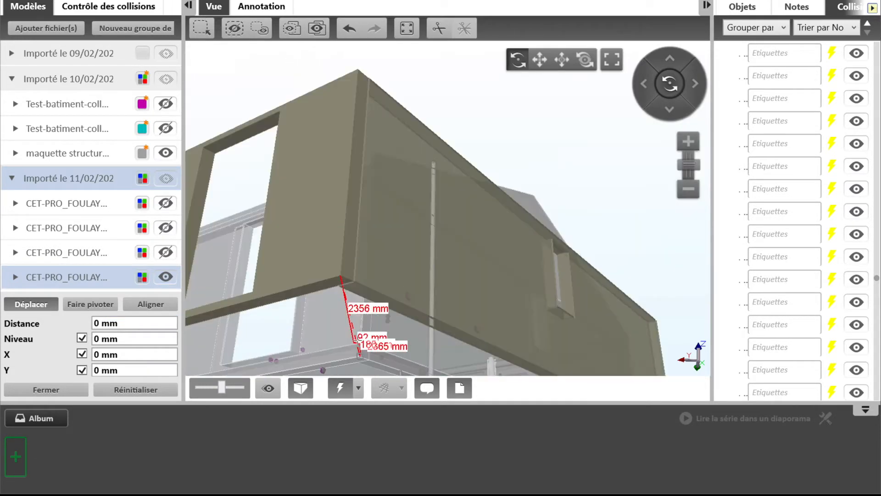
pyautogui.scroll(2, 359, 341)
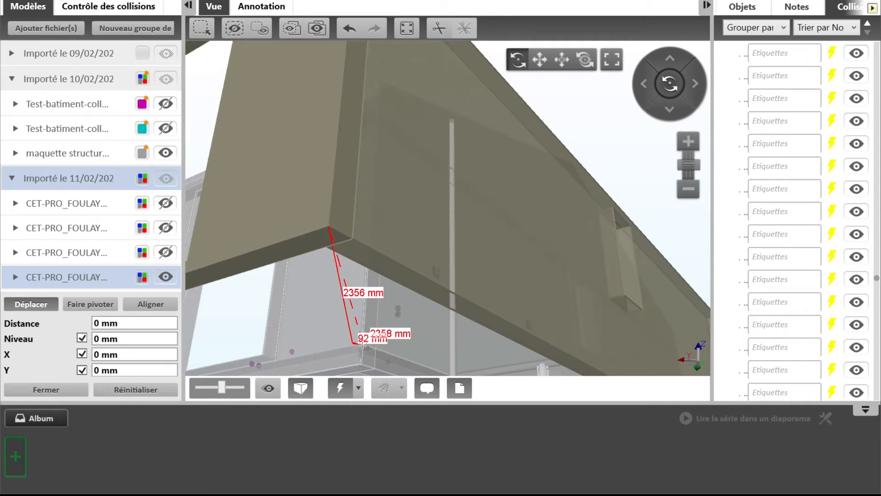
pyautogui.click(363, 343)
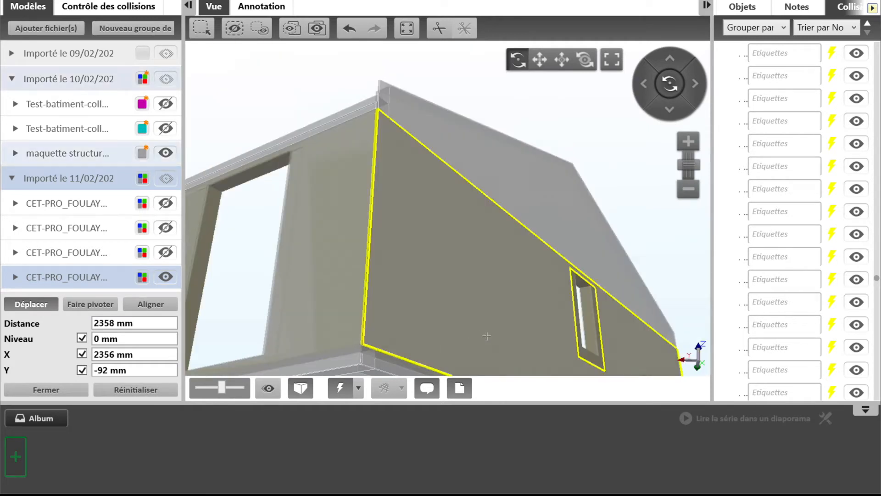
pyautogui.scroll(-3, 480, 234)
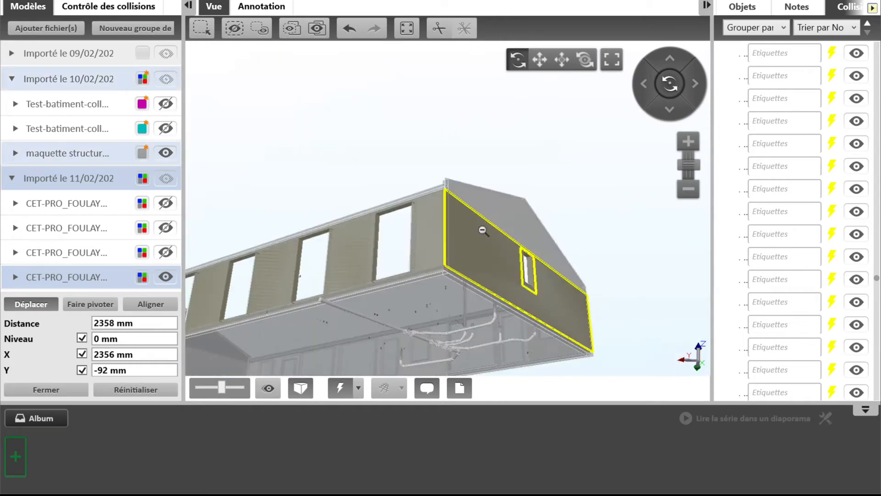
pyautogui.scroll(1, 482, 229)
pyautogui.scroll(-2, 482, 228)
pyautogui.scroll(-1, 392, 204)
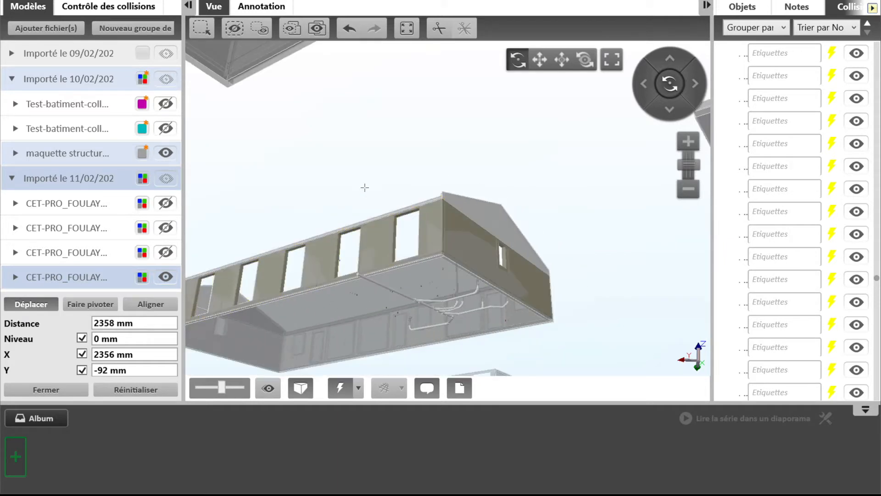
pyautogui.click(69, 389)
# Examine the collisions between the structure and the T3 villa's EU pipework in the 3D view
pyautogui.moveTo(288, 195); pyautogui.dragTo(528, 302)
pyautogui.scroll(1, 348, 197)
pyautogui.moveTo(386, 328)
pyautogui.mouseDown()
pyautogui.moveTo(453, 327)
pyautogui.moveTo(395, 263)
pyautogui.moveTo(404, 232)
pyautogui.moveTo(395, 247)
pyautogui.moveTo(403, 289)
pyautogui.moveTo(370, 232)
pyautogui.moveTo(386, 305)
pyautogui.moveTo(413, 315)
pyautogui.moveTo(385, 317)
pyautogui.mouseUp()
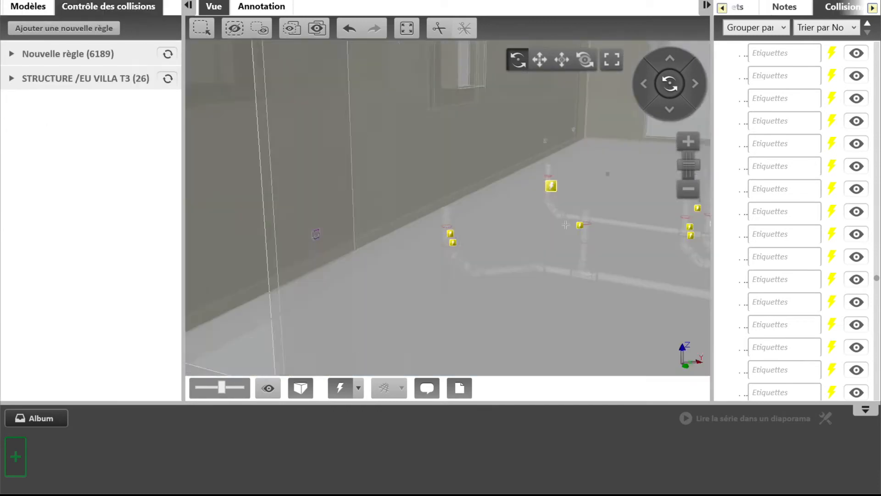
pyautogui.scroll(-10, 566, 225)
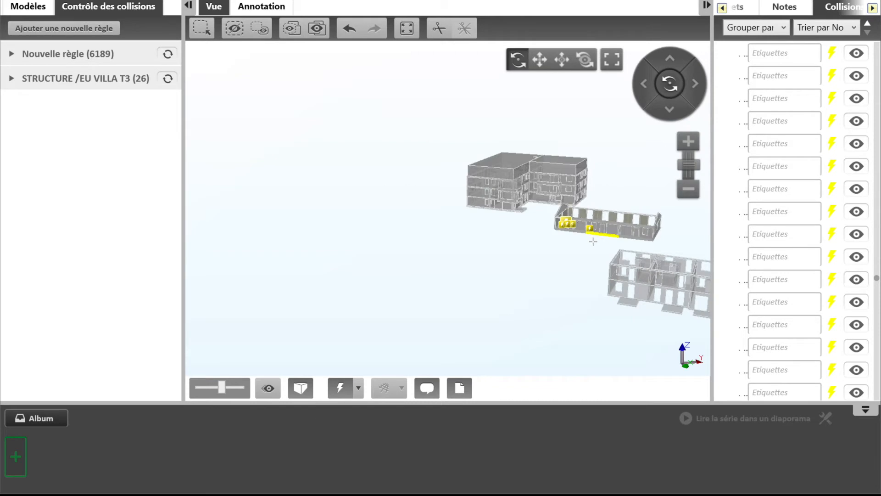
# Hide the VILLA_T3-fluide_EU model and show the CET-PRO_FOULAYRONNES-MAQUETTE_VILLA_ENS_T4_CVC.ifc model
pyautogui.click(29, 7)
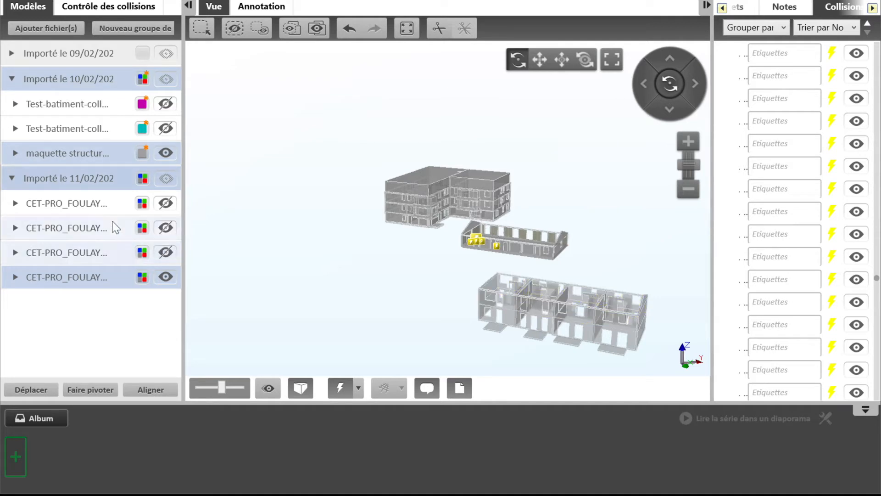
pyautogui.click(166, 276)
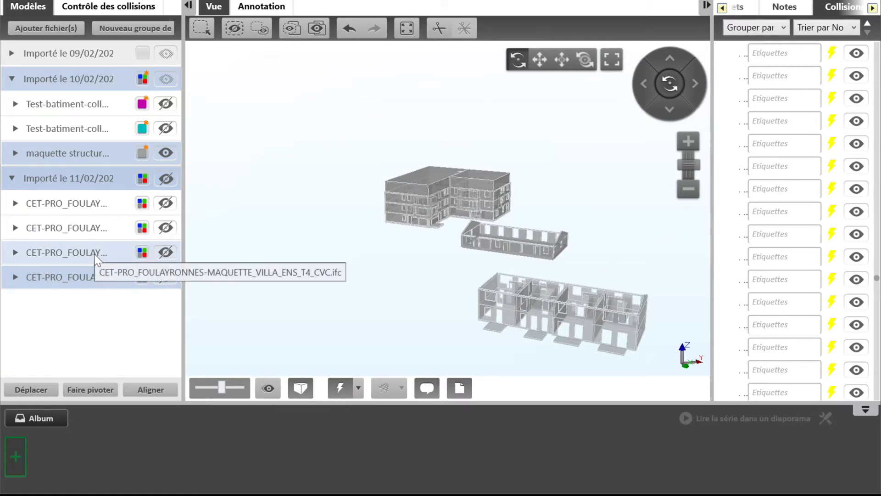
pyautogui.click(166, 252)
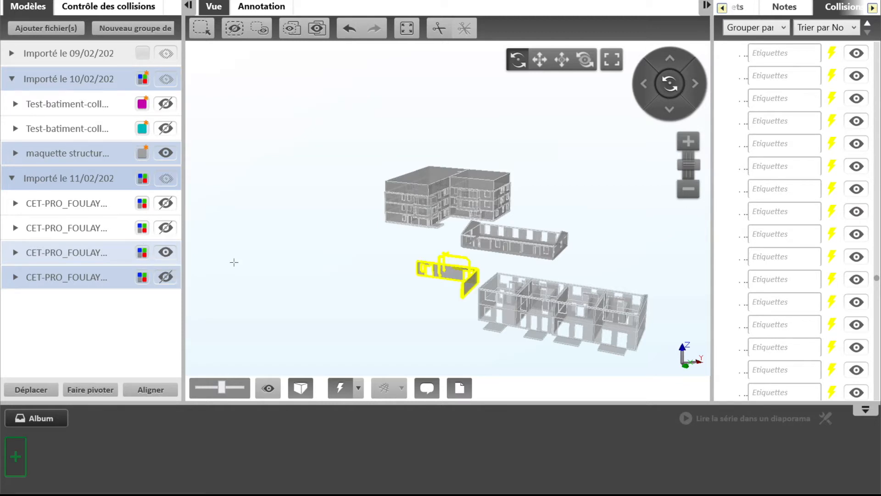
pyautogui.scroll(-2, 459, 281)
pyautogui.scroll(5, 459, 280)
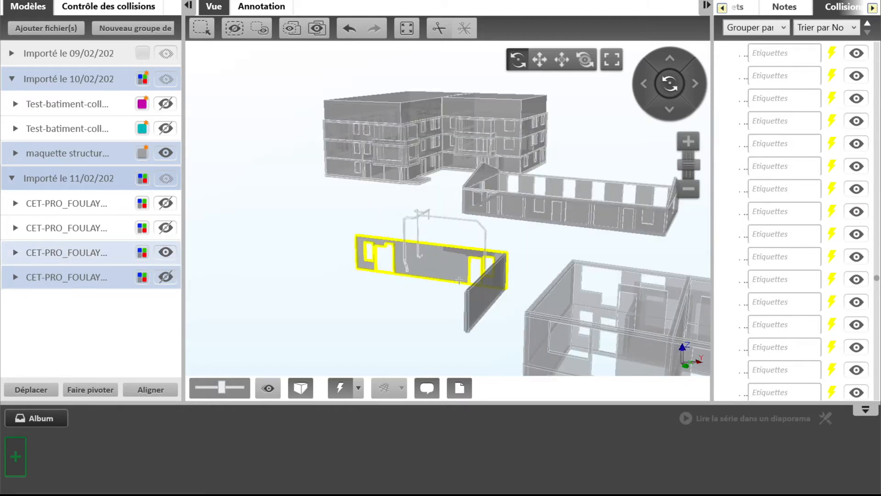
pyautogui.scroll(2, 460, 280)
pyautogui.moveTo(442, 273); pyautogui.dragTo(306, 262, button='middle')
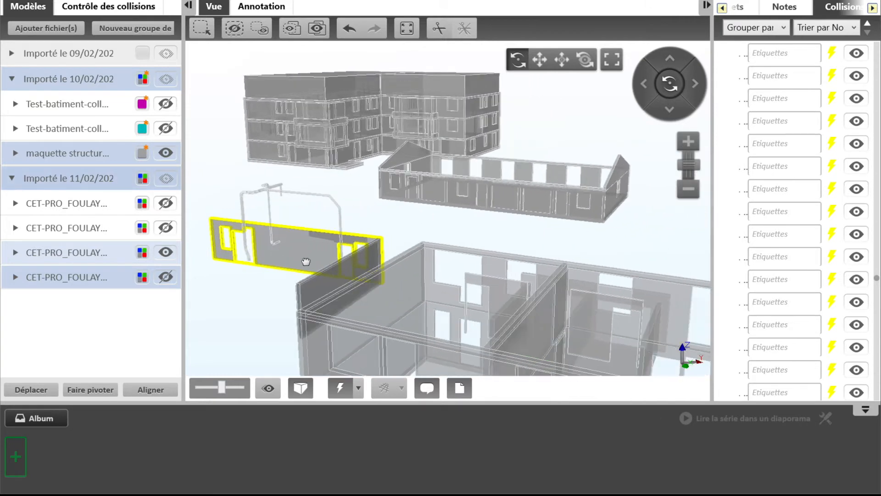
pyautogui.scroll(2, 305, 261)
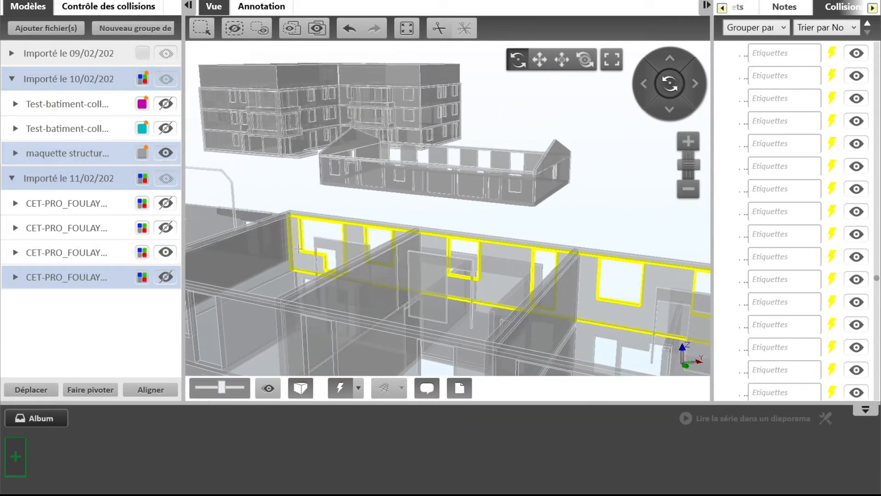
pyautogui.scroll(-3, 298, 249)
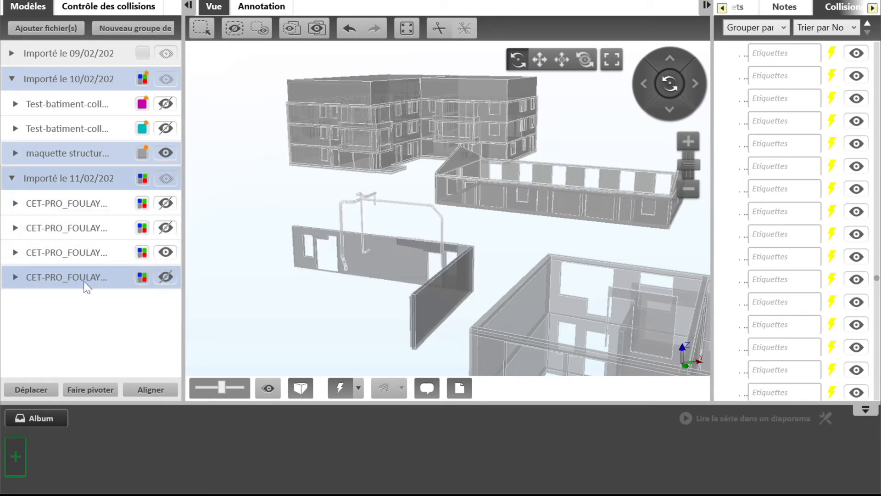
# Move the VILLA_ENS_T4_CVC model from its lower outer wall corner onto the T4 villa structure's bottom corner, 26040 mm in X and 20954 mm in Y
pyautogui.click(75, 252)
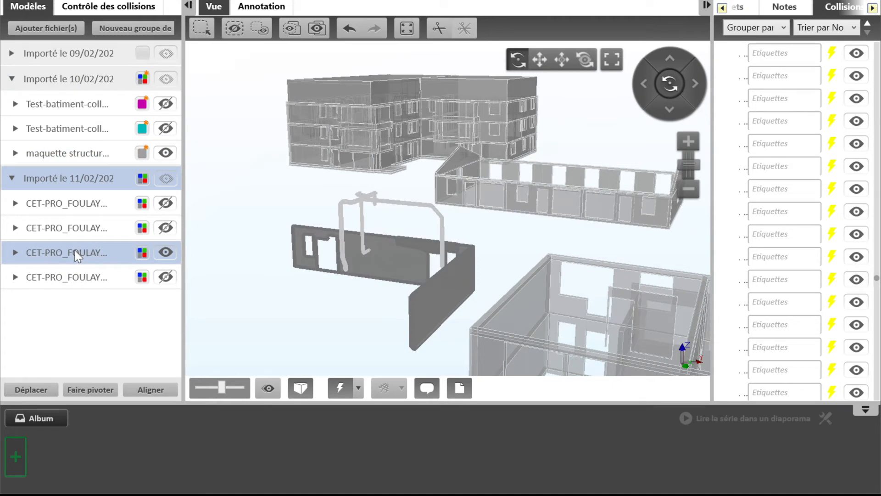
pyautogui.moveTo(472, 266); pyautogui.dragTo(412, 284)
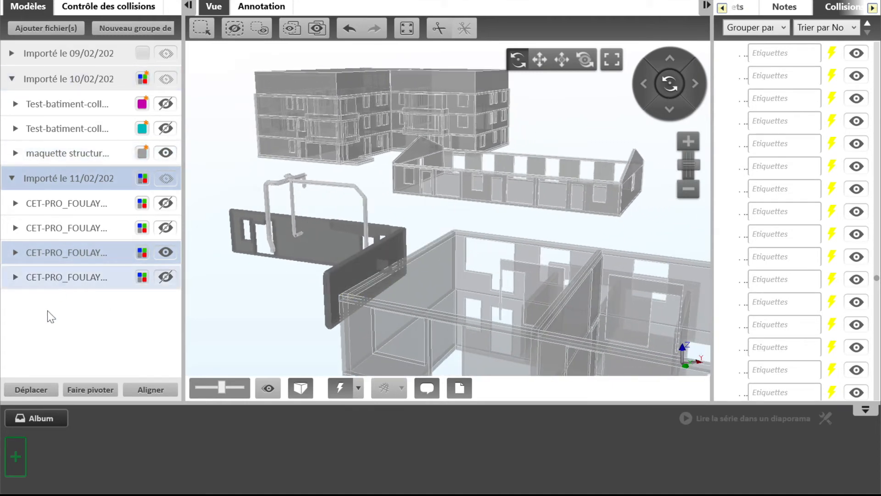
pyautogui.click(26, 389)
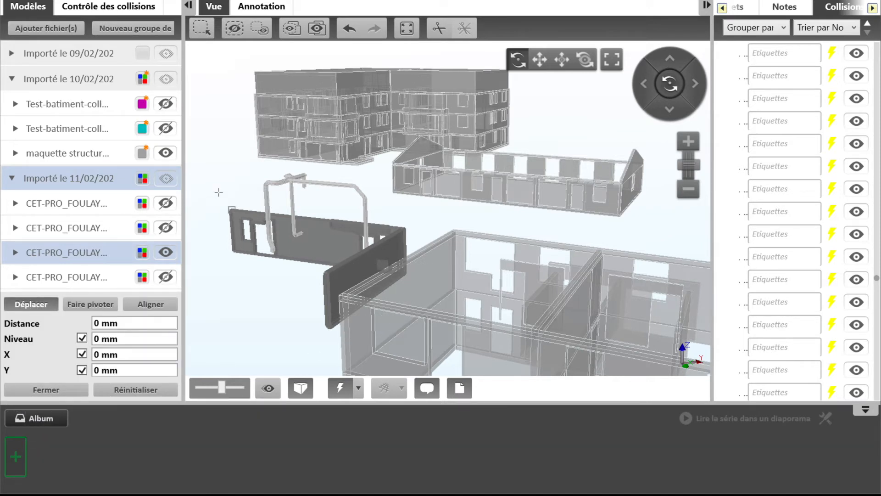
pyautogui.doubleClick(233, 211)
pyautogui.click(99, 323)
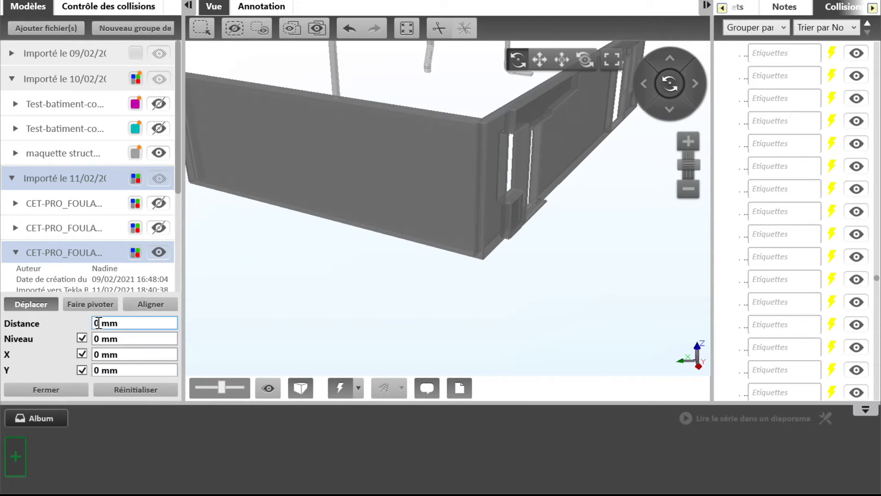
pyautogui.click(481, 258)
pyautogui.scroll(-10, 363, 324)
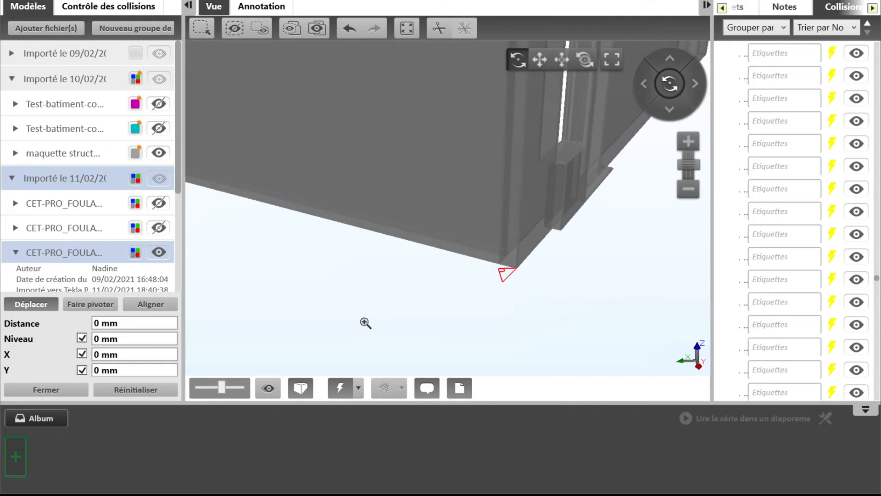
pyautogui.scroll(-1, 311, 335)
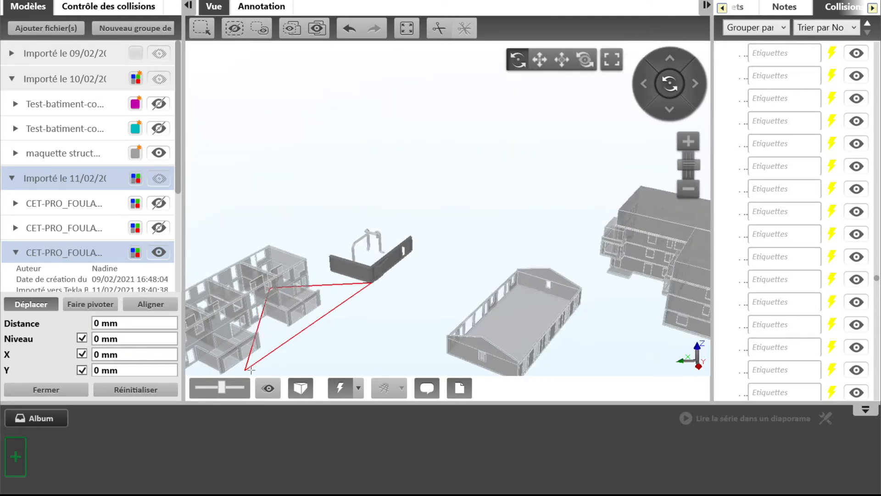
pyautogui.scroll(6, 303, 329)
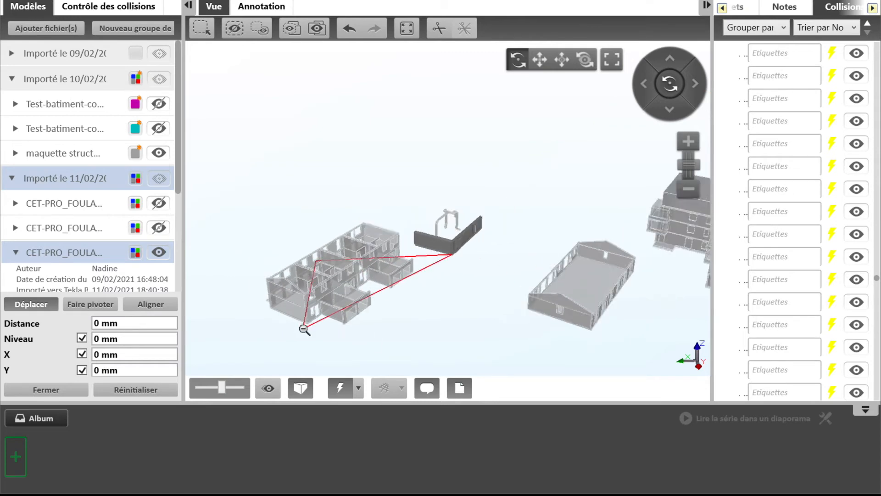
pyautogui.scroll(4, 304, 328)
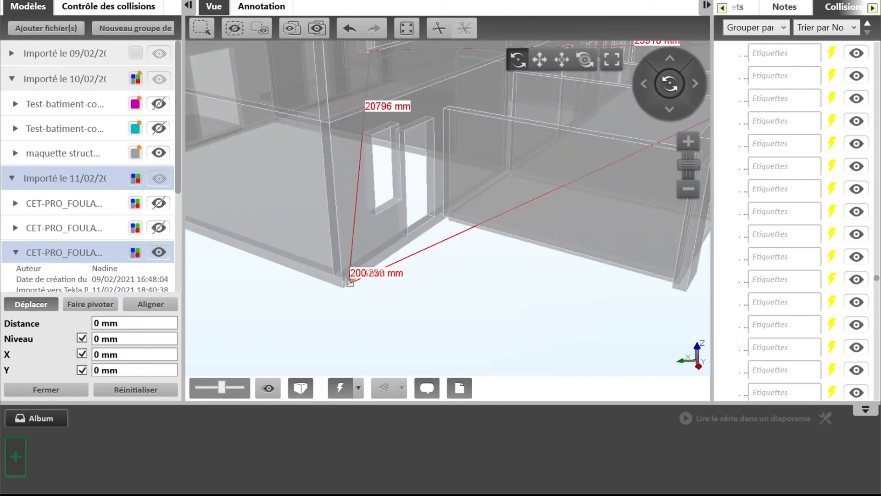
pyautogui.click(341, 277)
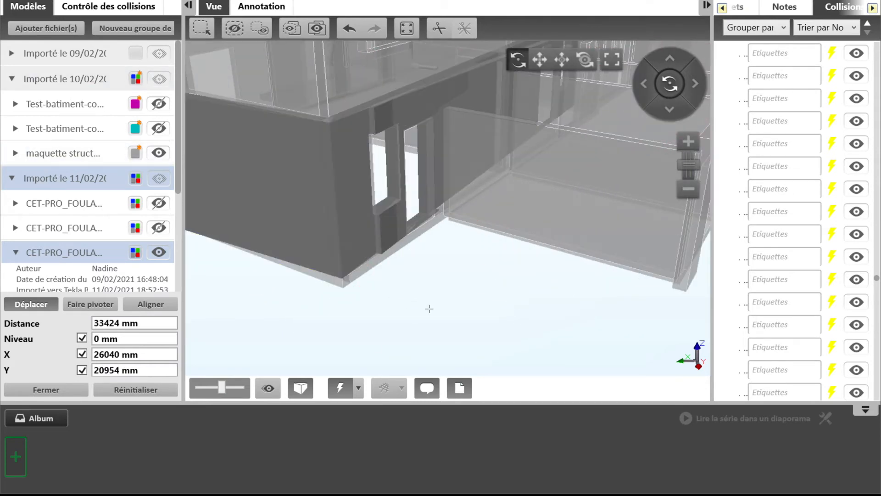
pyautogui.scroll(-8, 429, 309)
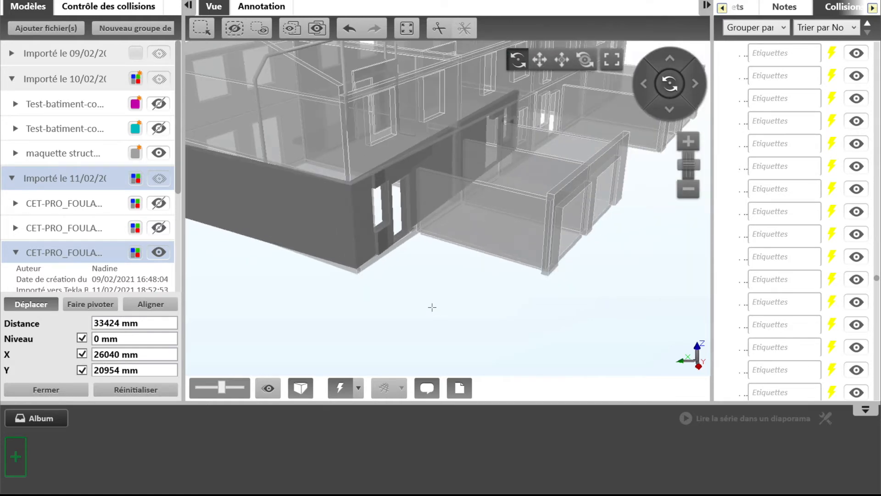
pyautogui.scroll(1, 432, 307)
pyautogui.scroll(-2, 432, 307)
pyautogui.scroll(4, 369, 299)
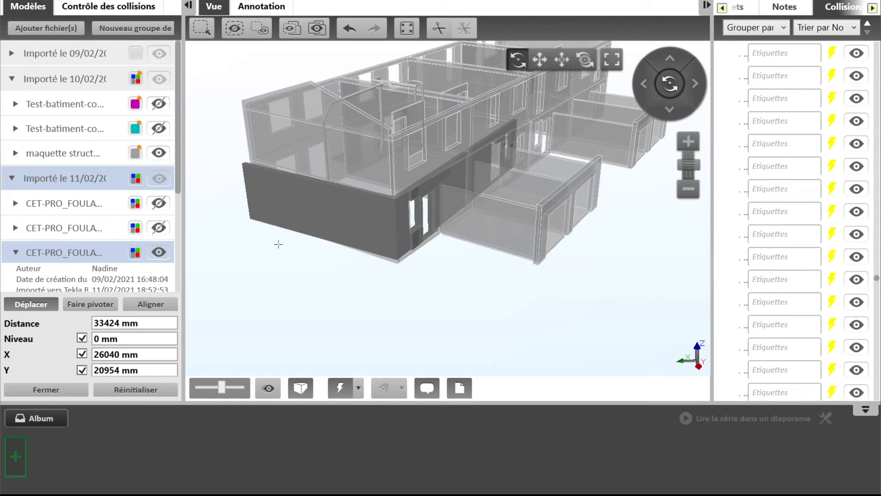
# Rotate the VILLA_ENS_T4_CVC model by -3.78° about the far corner of its end wall, bringing the near corner onto the structure's corner
pyautogui.moveTo(226, 230); pyautogui.dragTo(325, 274, button='middle')
pyautogui.moveTo(336, 251); pyautogui.dragTo(422, 305)
pyautogui.moveTo(467, 295); pyautogui.dragTo(489, 338)
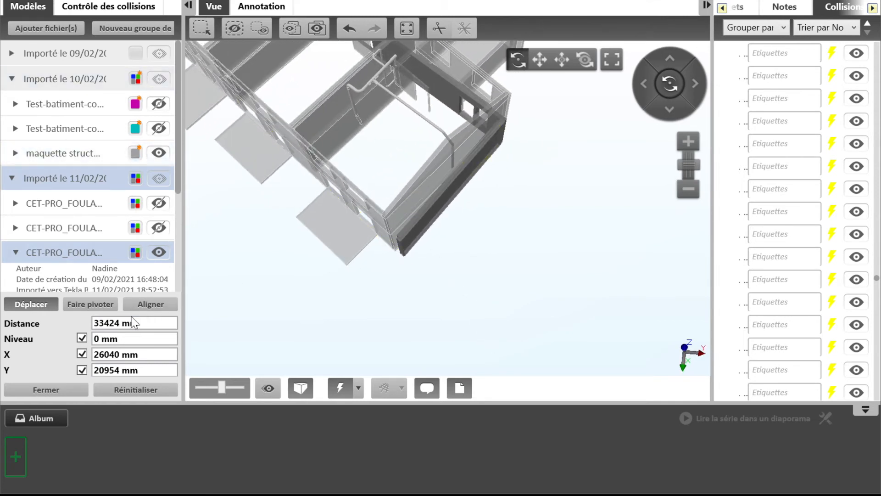
pyautogui.click(90, 304)
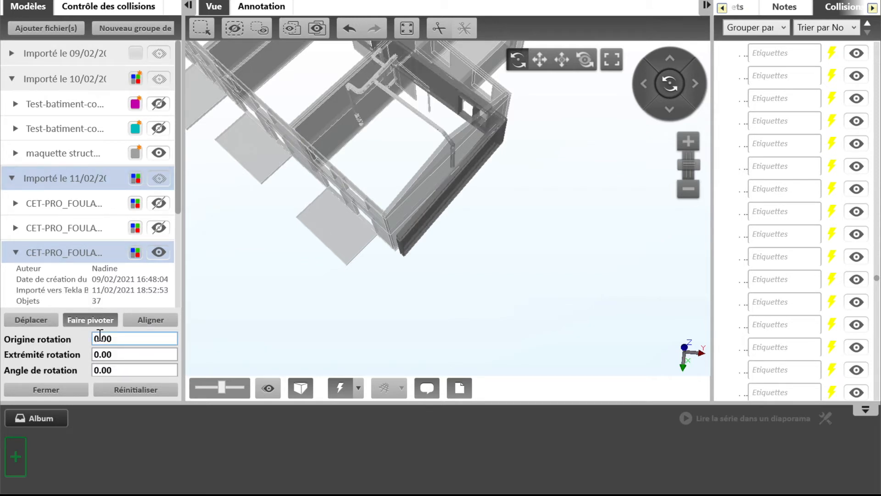
pyautogui.click(119, 339)
pyautogui.click(506, 143)
pyautogui.click(404, 254)
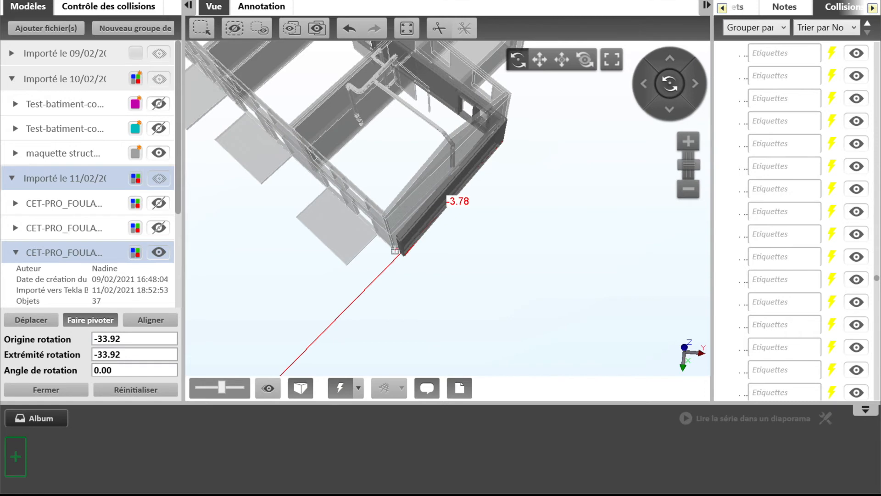
pyautogui.scroll(5, 395, 251)
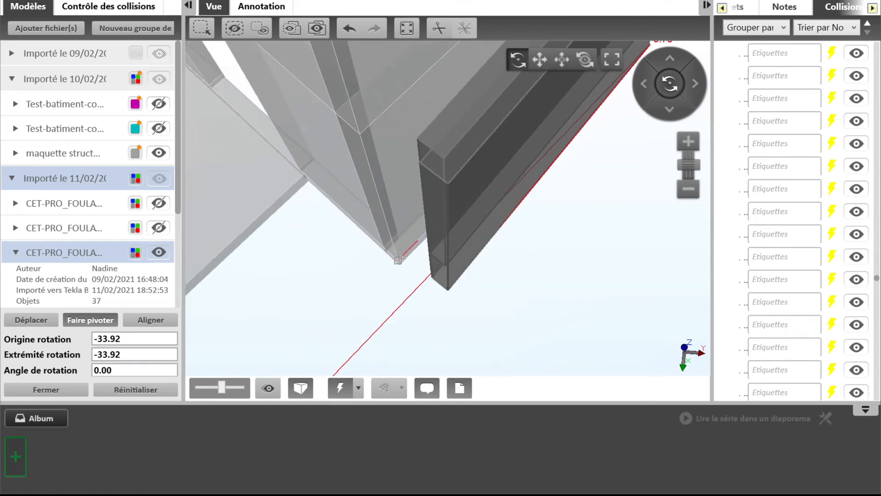
pyautogui.click(398, 258)
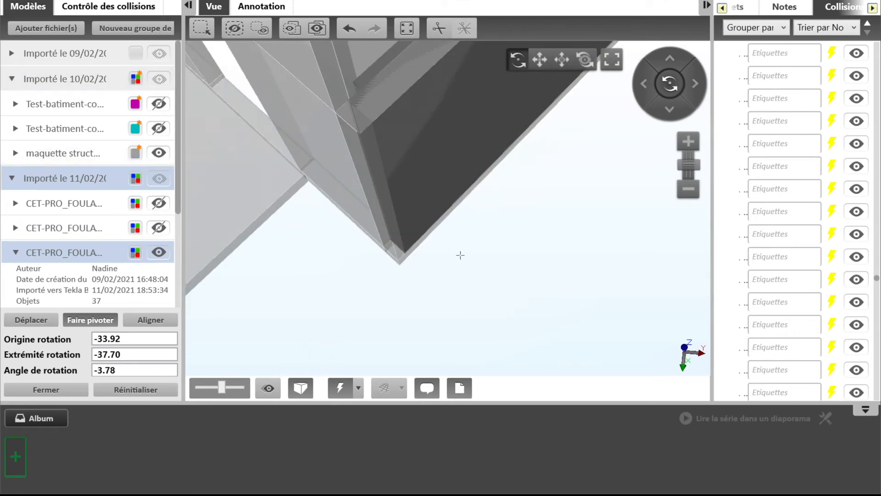
# Examine how the rotated T4 CVC model lines up with the villa structure's walls from several angles
pyautogui.scroll(-5, 460, 255)
pyautogui.scroll(-3, 470, 326)
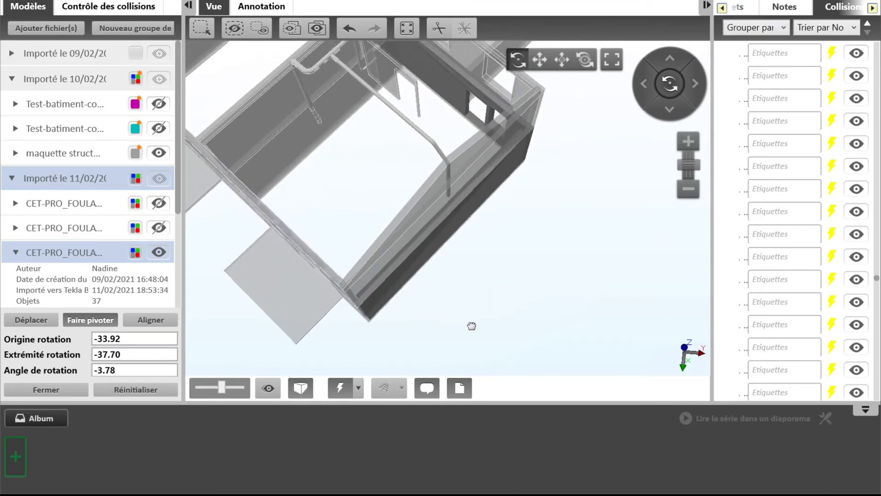
pyautogui.scroll(2, 458, 333)
pyautogui.scroll(-1, 458, 333)
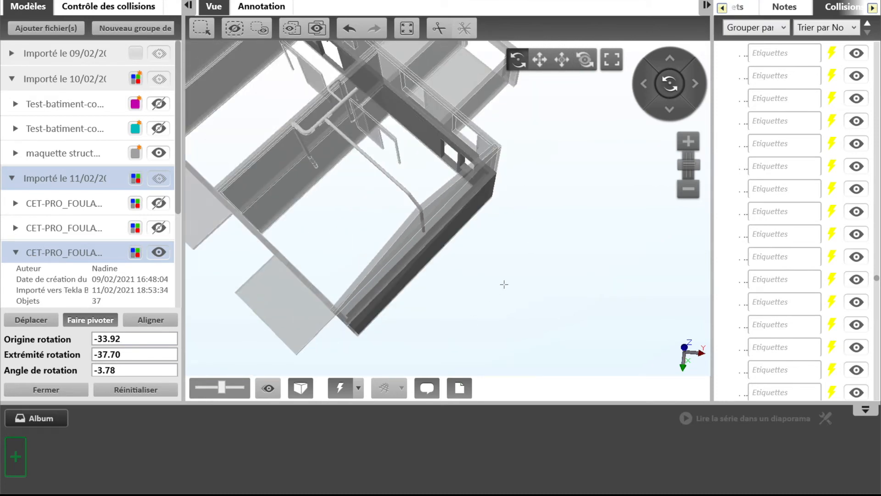
pyautogui.moveTo(509, 283); pyautogui.dragTo(474, 291)
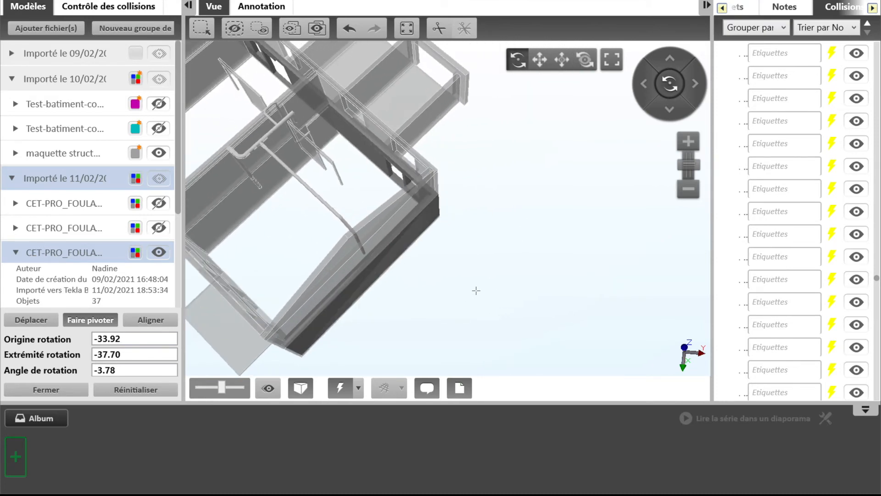
pyautogui.scroll(-10, 448, 296)
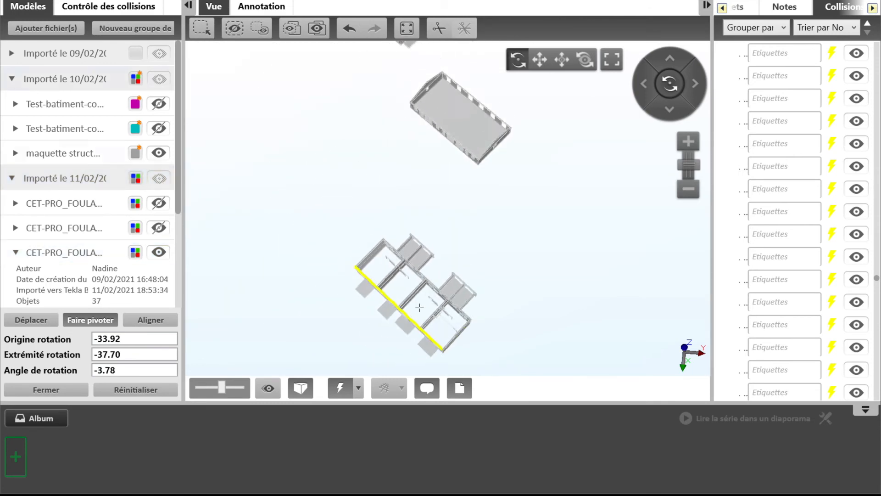
pyautogui.moveTo(418, 289); pyautogui.dragTo(358, 204)
pyautogui.click(404, 277)
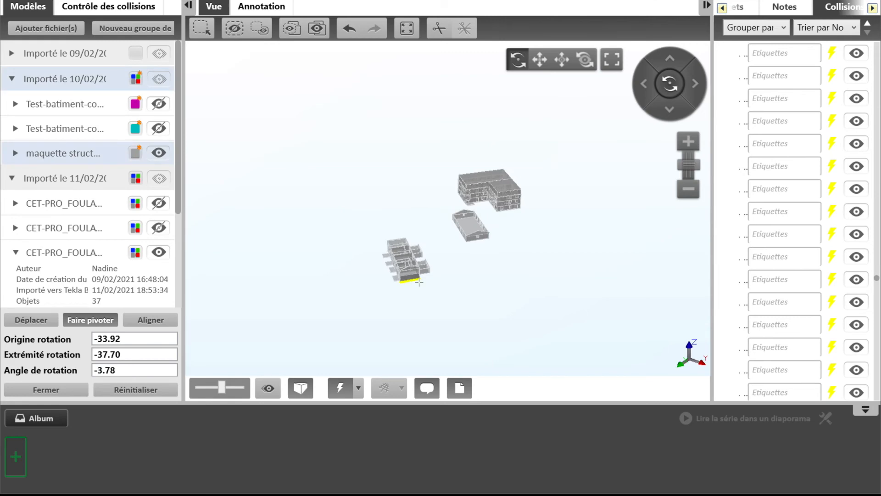
pyautogui.scroll(6, 411, 279)
pyautogui.click(500, 271)
pyautogui.moveTo(500, 271); pyautogui.dragTo(570, 301)
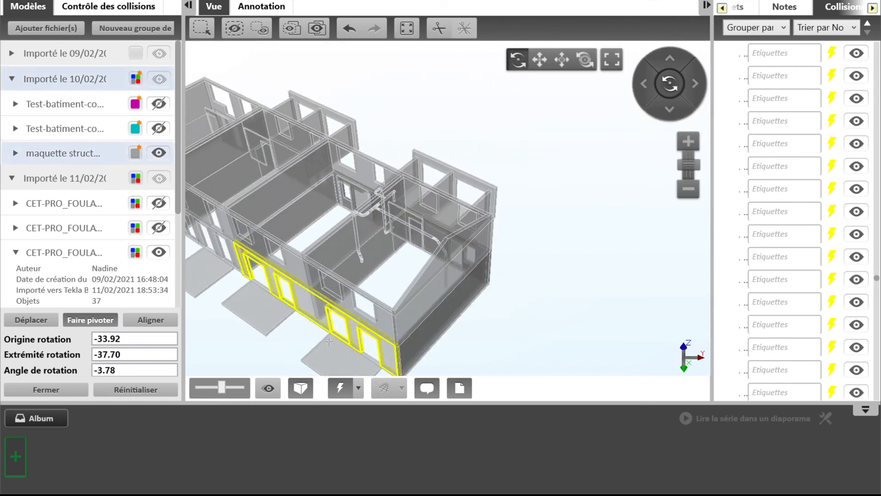
pyautogui.moveTo(285, 340); pyautogui.dragTo(311, 346)
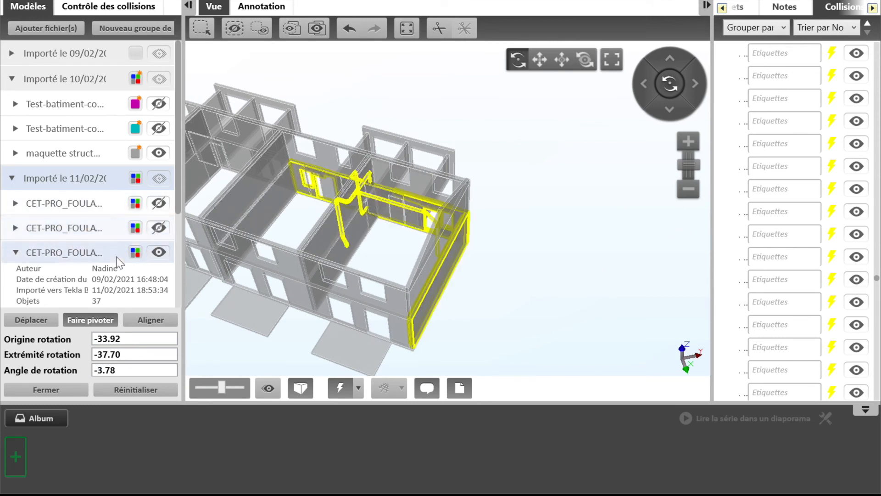
# Colour the VILLA_ENS_T4_CVC model violet to distinguish it from the grey structure
pyautogui.click(135, 252)
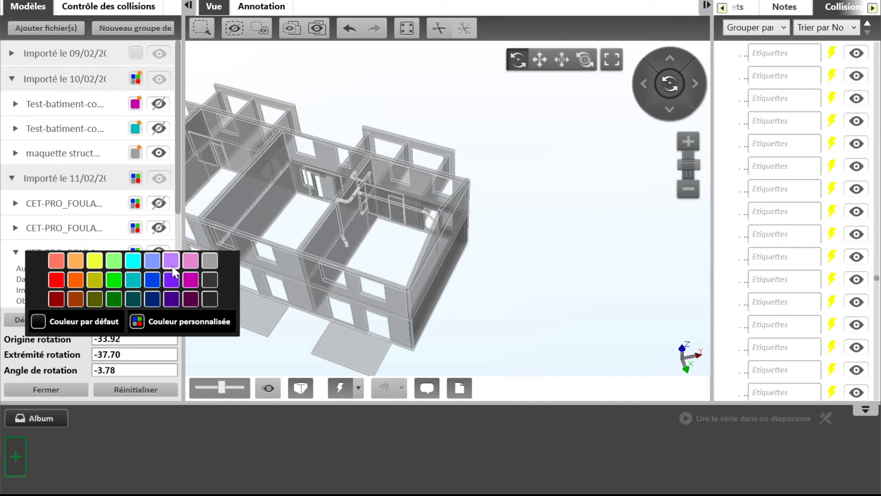
pyautogui.click(171, 279)
pyautogui.moveTo(480, 316); pyautogui.dragTo(394, 304)
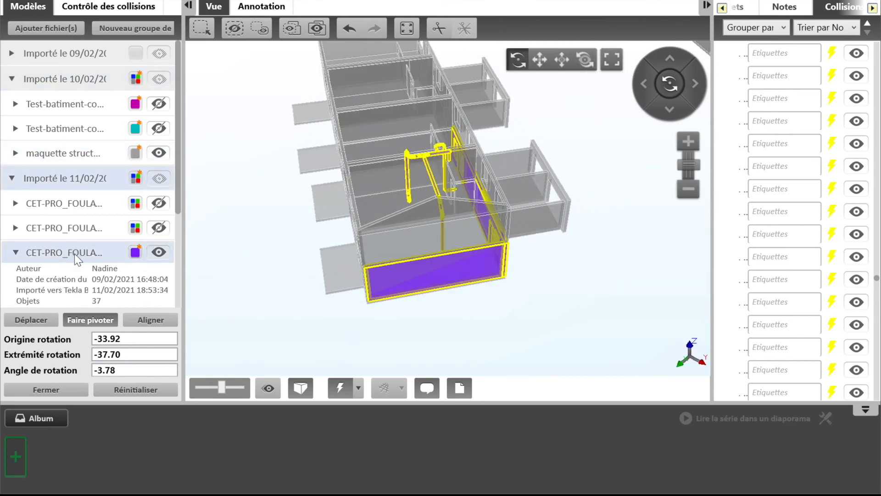
# Start a new collision rule and name it STRUCTURE / VMC VILLA T4
pyautogui.click(116, 6)
pyautogui.click(63, 29)
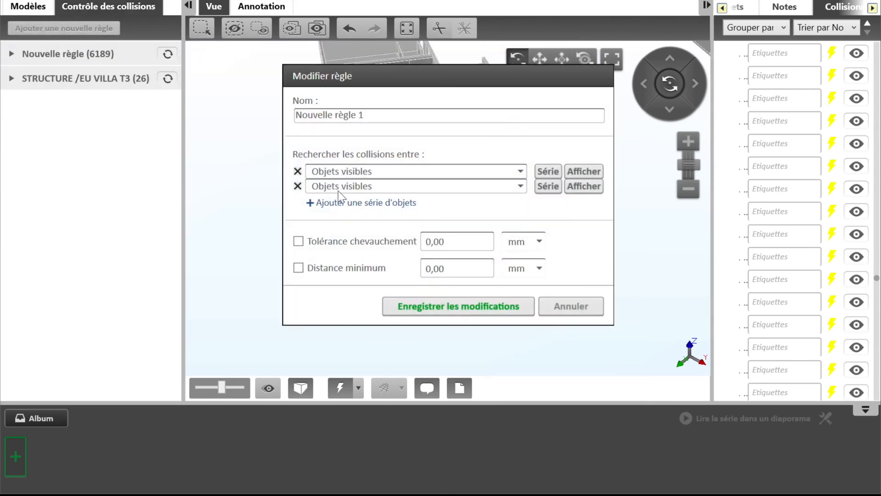
pyautogui.moveTo(376, 115); pyautogui.dragTo(257, 112)
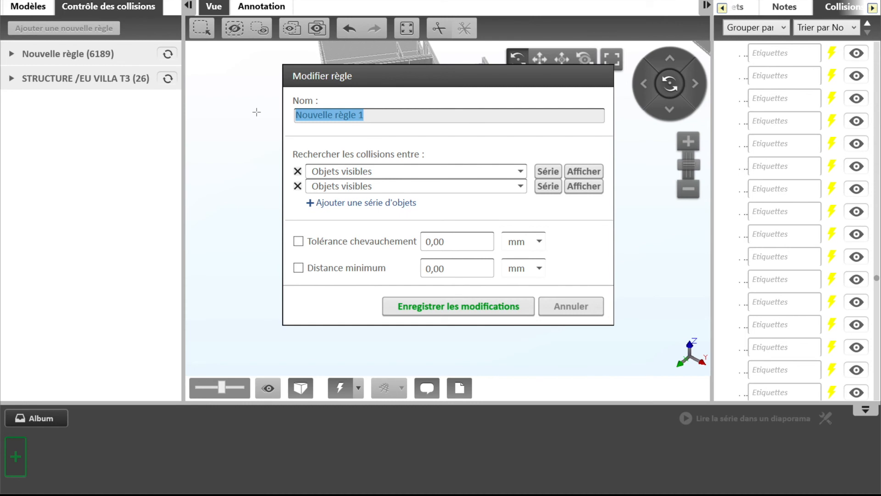
pyautogui.write('STR')
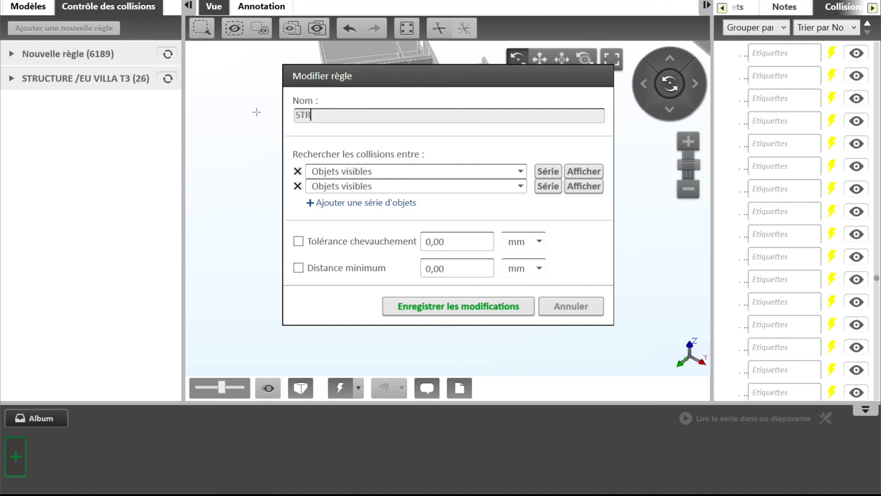
pyautogui.write('UCTURE / VMC VILT4')
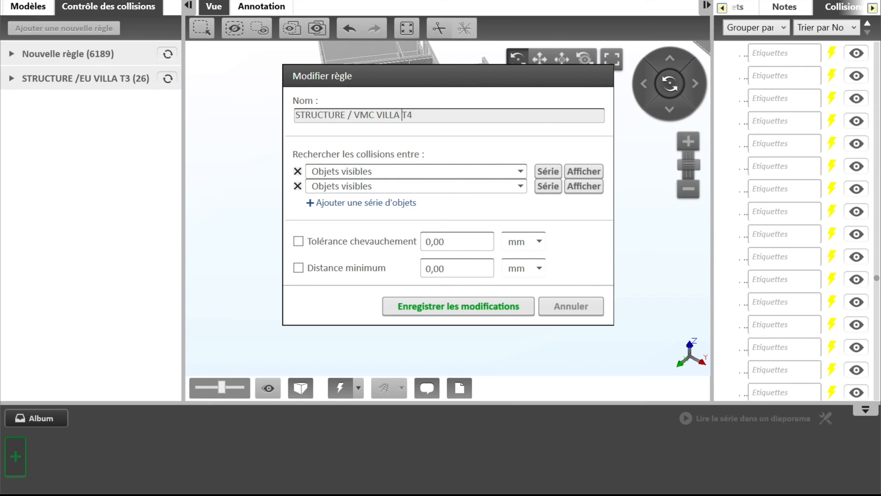
# Set the rule to compare maquette structure.ifc with CET-PRO_FOULAYRONNES-MAQUETTE_VILLA_ENS_T4_CVC.ifc, save it and run the collision check
pyautogui.click(521, 171)
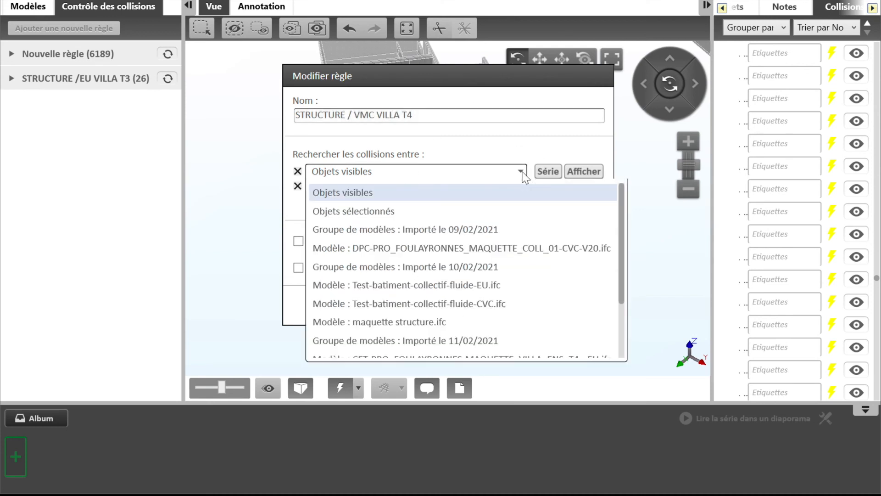
pyautogui.click(411, 327)
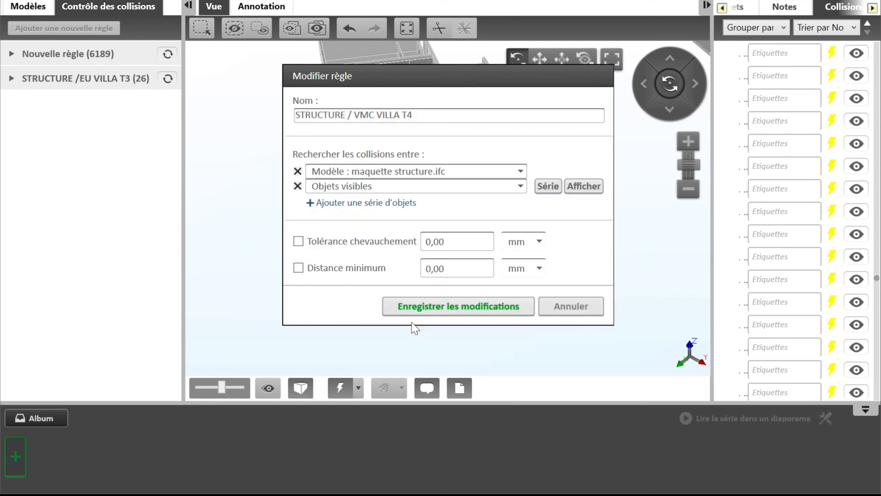
pyautogui.click(521, 186)
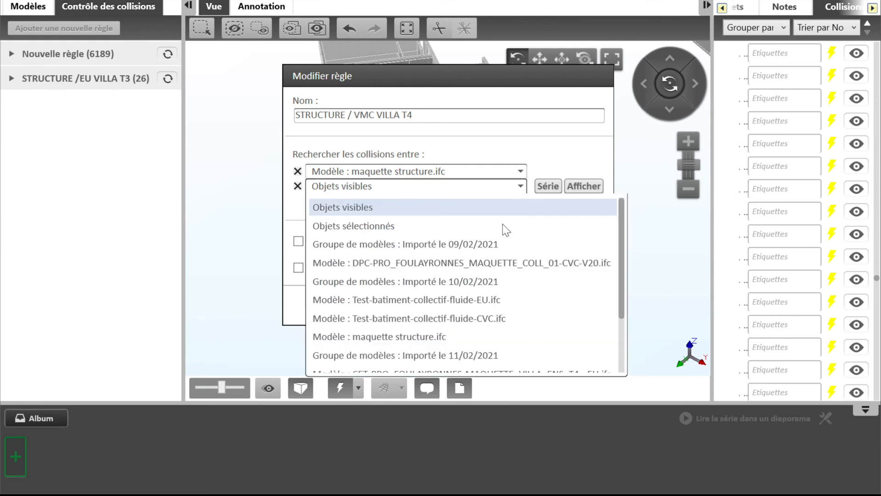
pyautogui.scroll(-3, 417, 354)
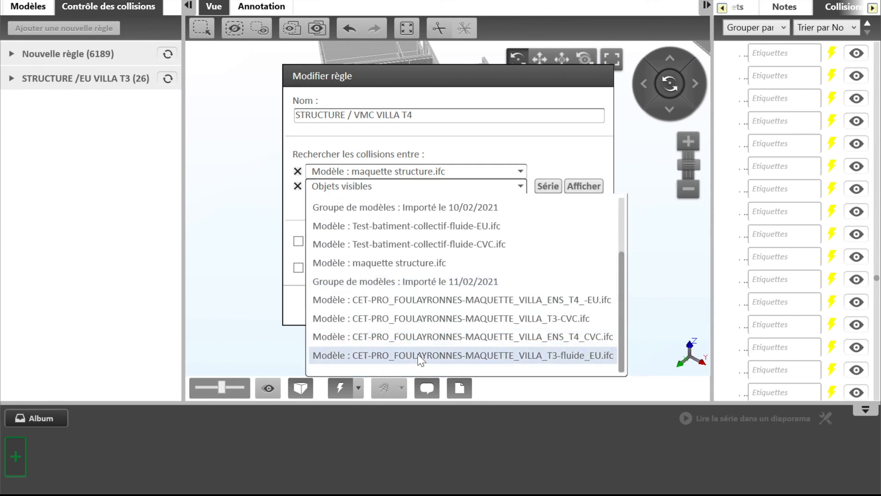
pyautogui.click(467, 337)
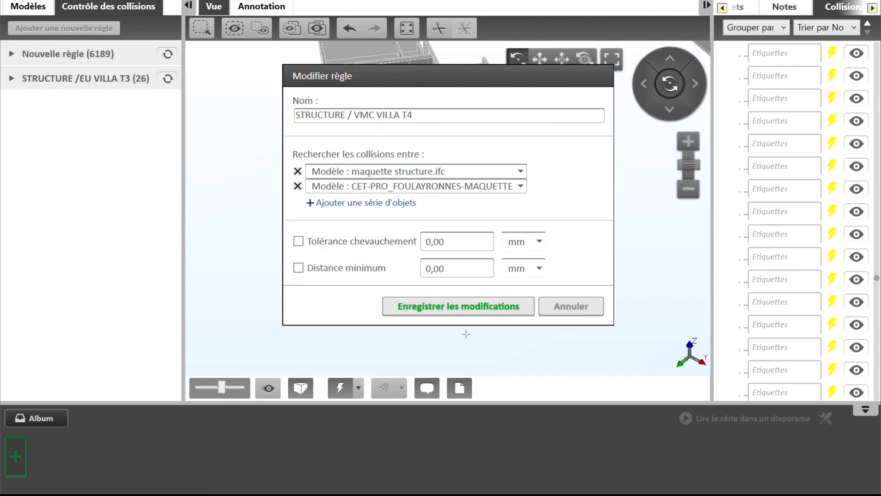
pyautogui.click(426, 307)
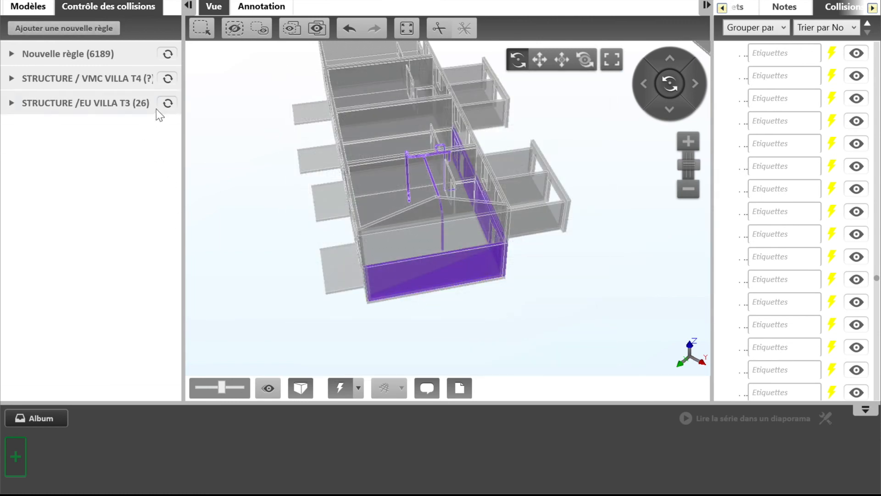
pyautogui.click(168, 78)
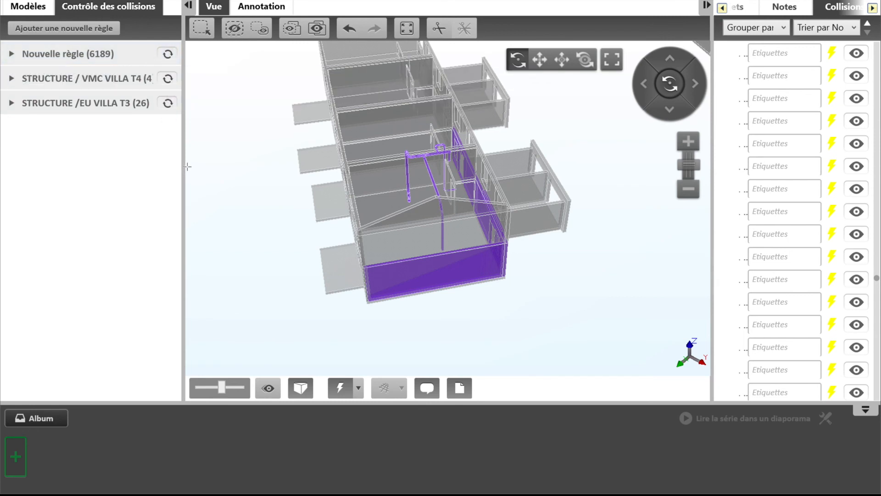